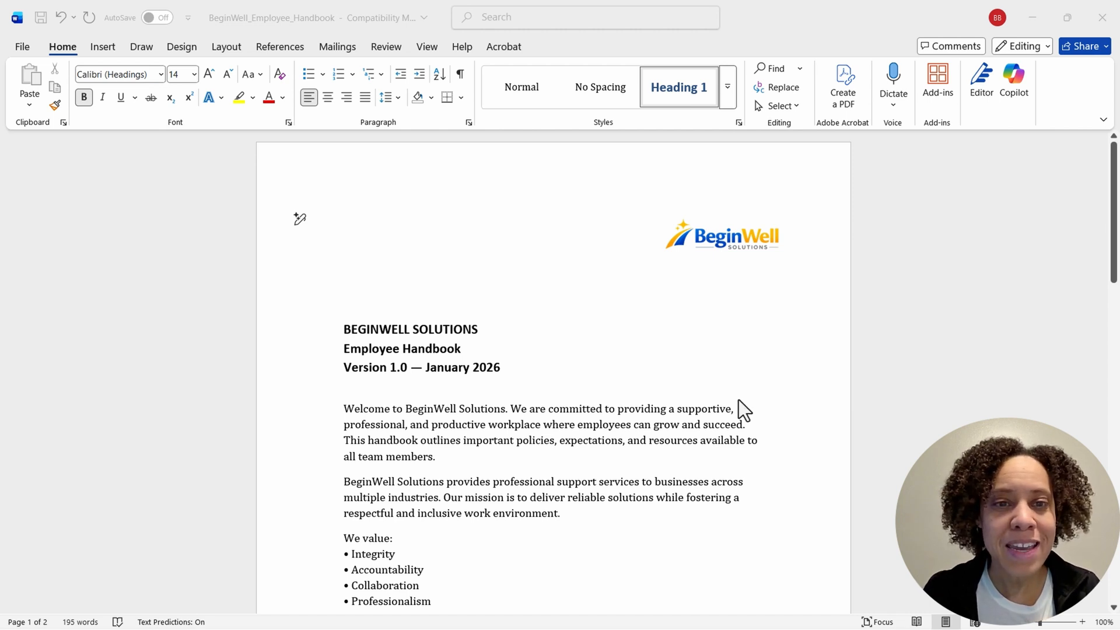
Step: Add a blank line below the "Benefits Enrollment Form" bullet at the end of the handbook
scroll(739, 402, down, 3)
scroll(739, 401, down, 2)
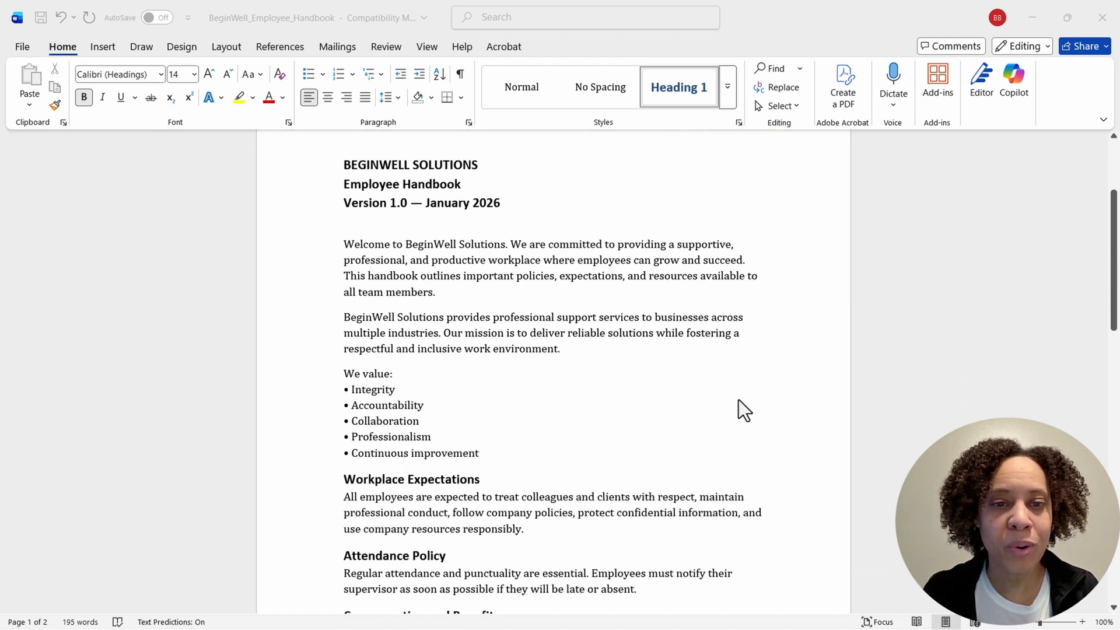
scroll(739, 401, down, 7)
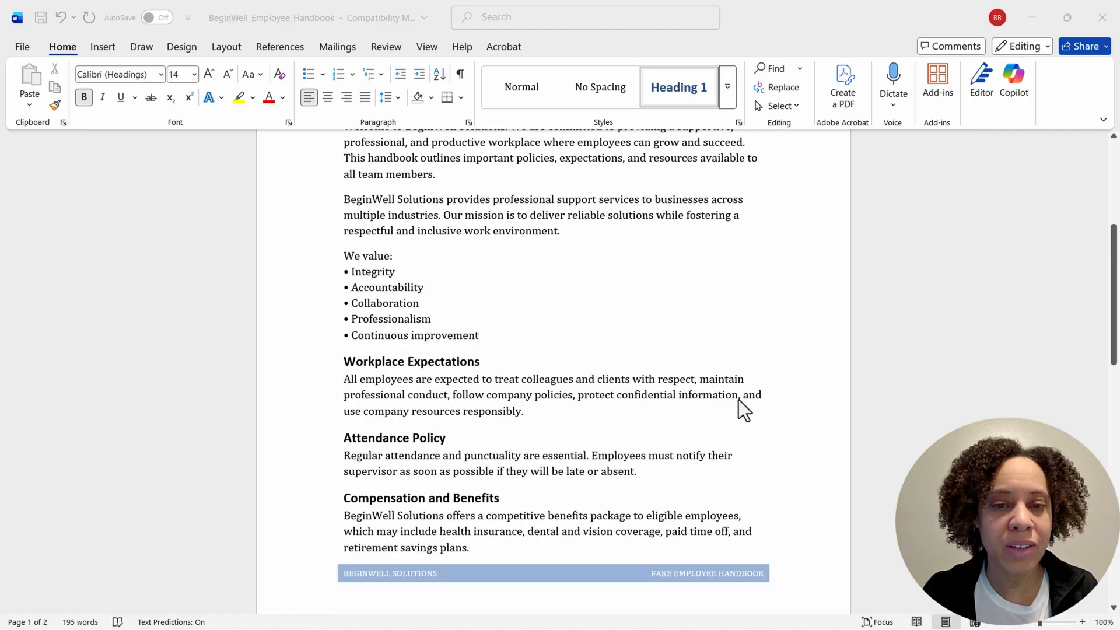
scroll(738, 400, down, 3)
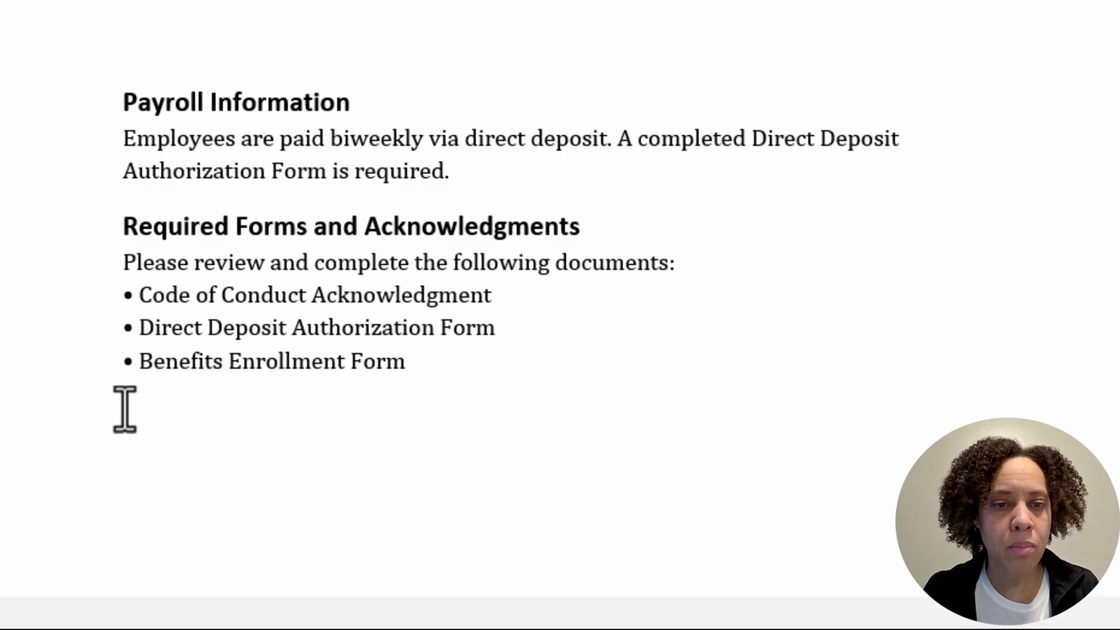
click(432, 356)
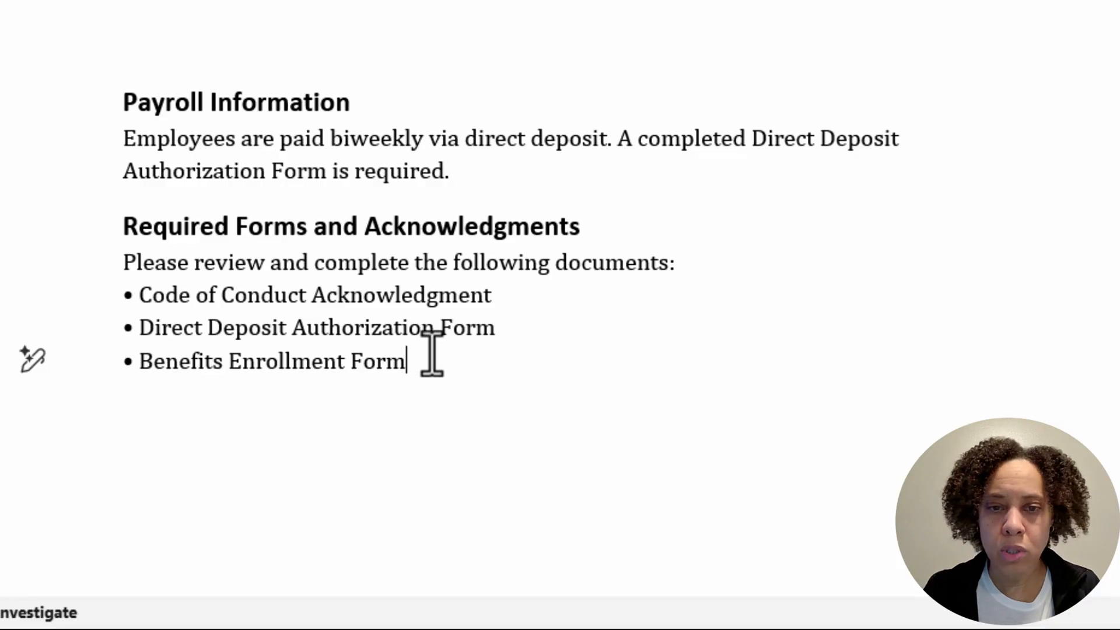
key(Return)
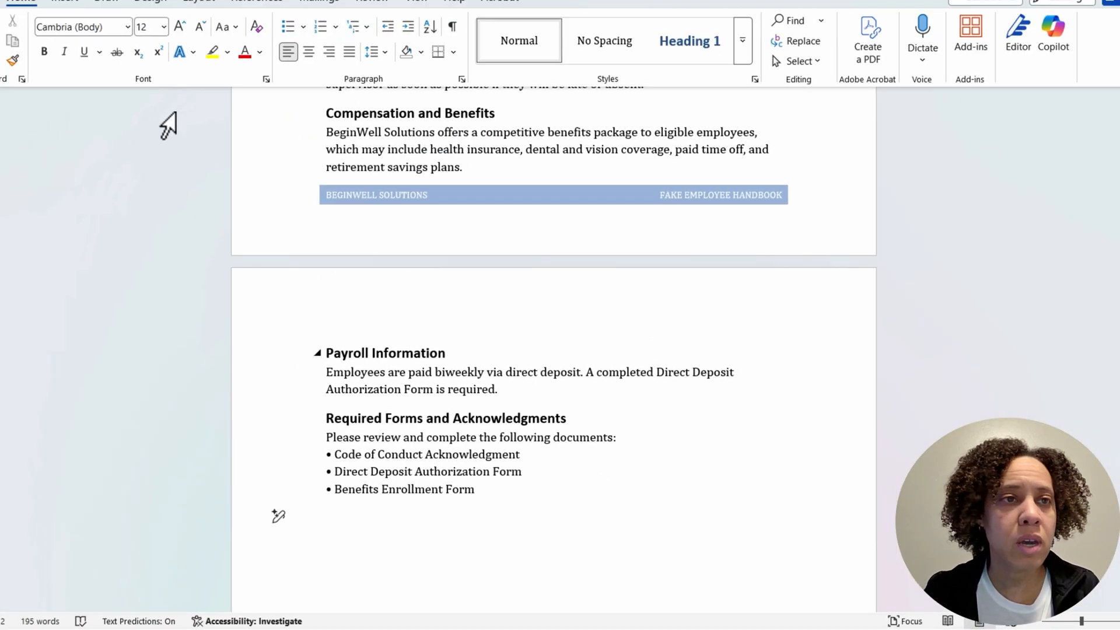
Step: Set up an embedded object from the file Code_of_Conduct_Acknowledgment, displayed as an icon
click(97, 47)
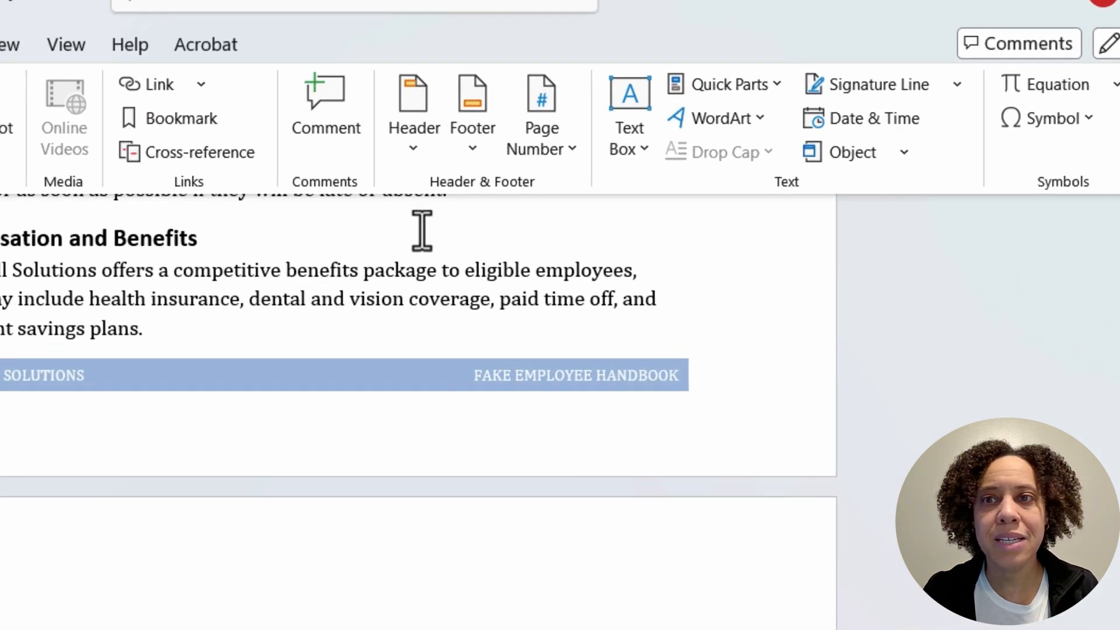
click(909, 165)
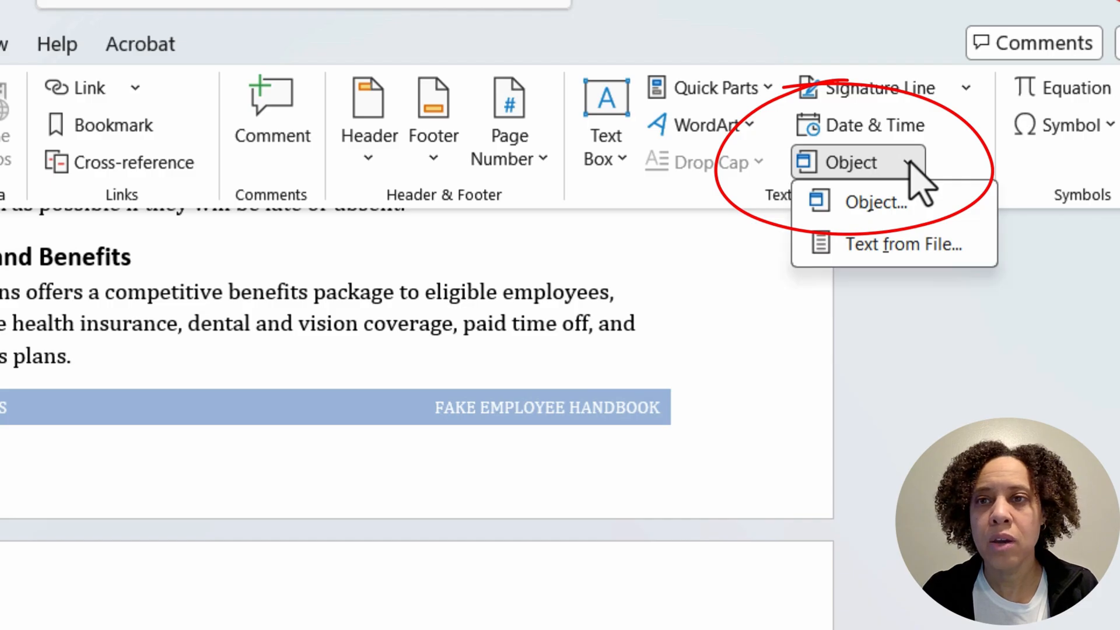
click(888, 206)
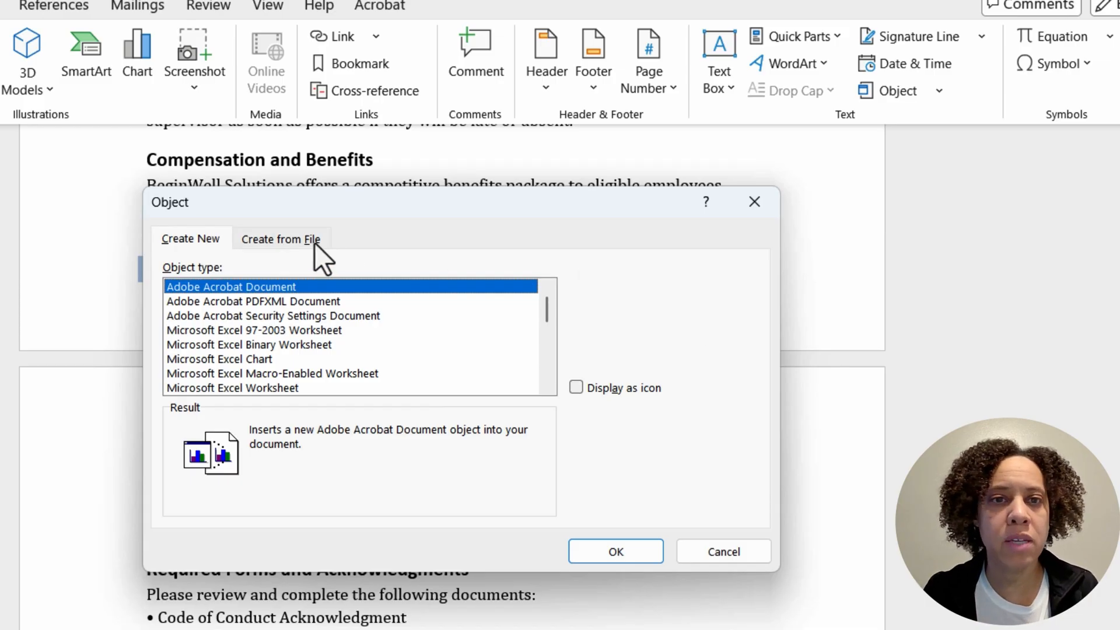
click(278, 239)
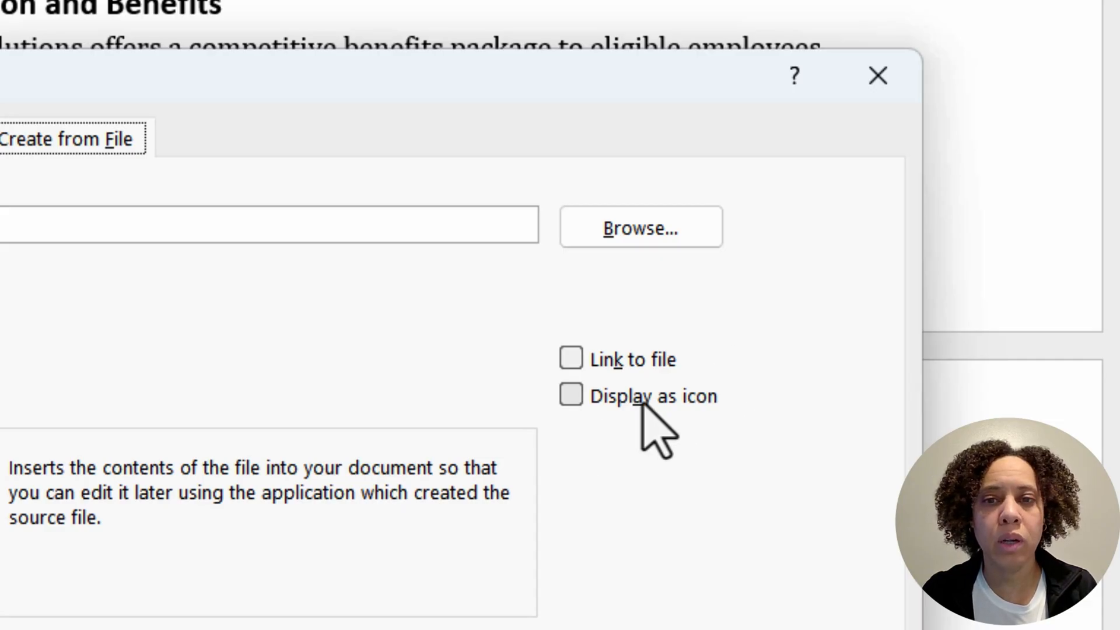
click(571, 397)
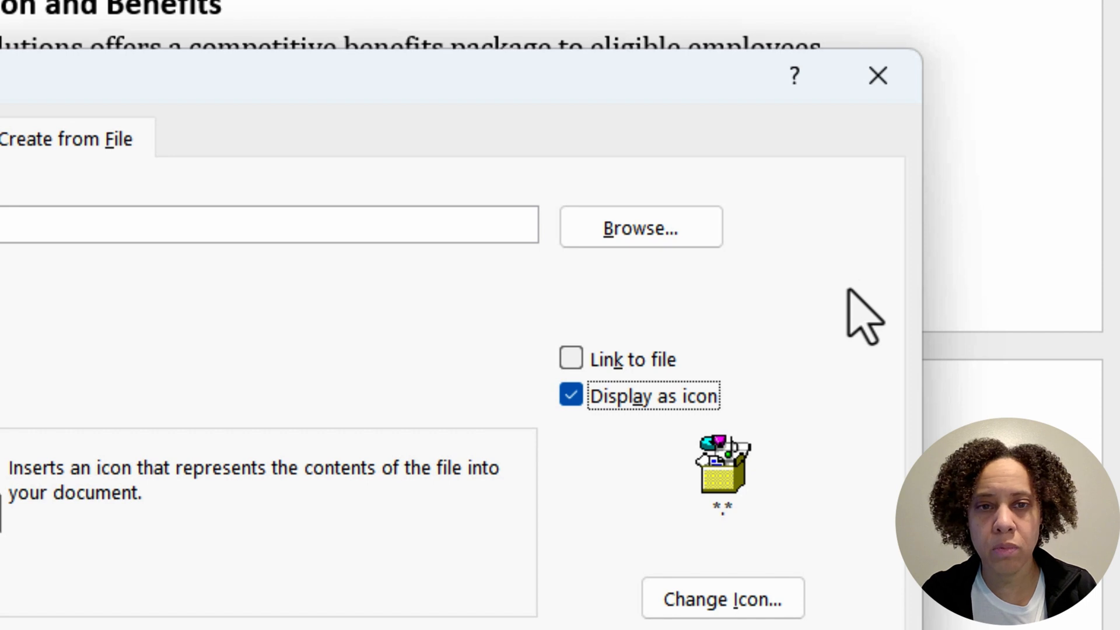
click(654, 227)
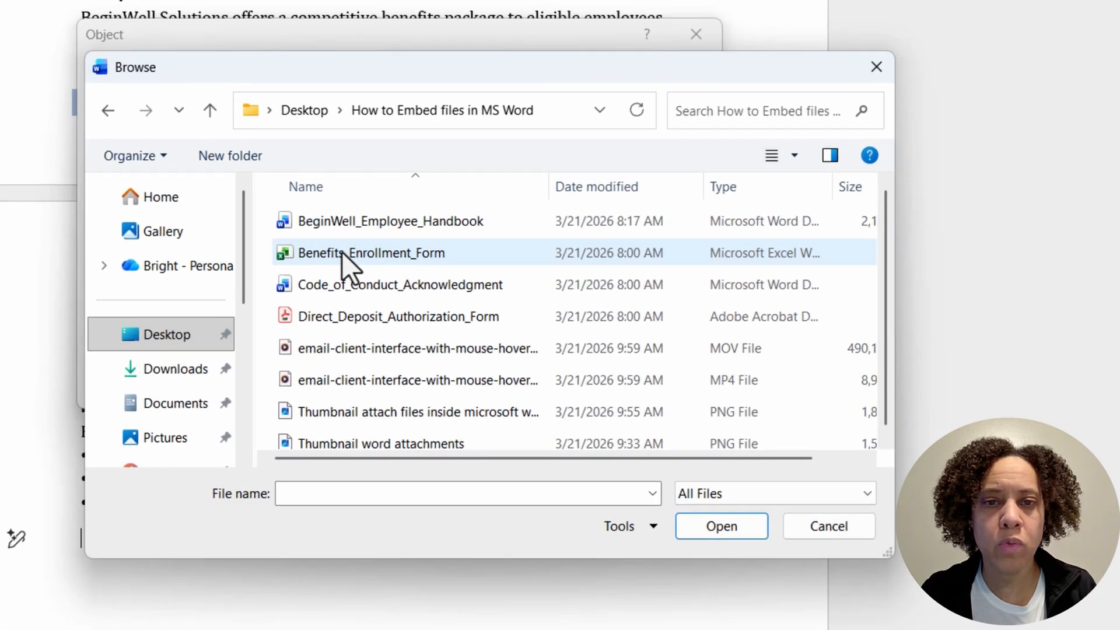
click(356, 286)
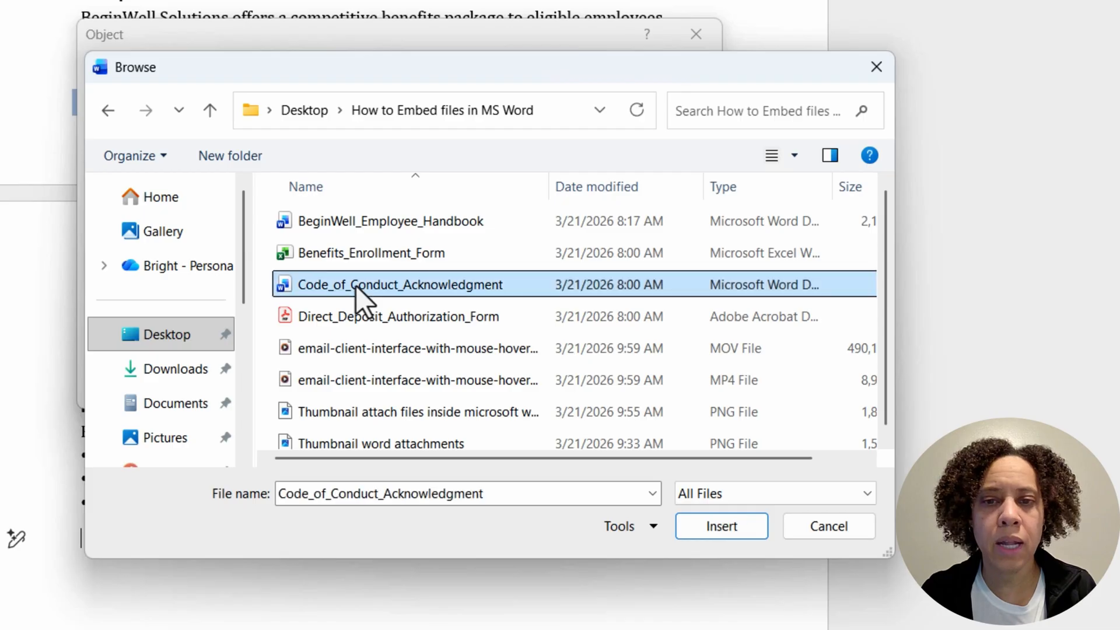
click(718, 528)
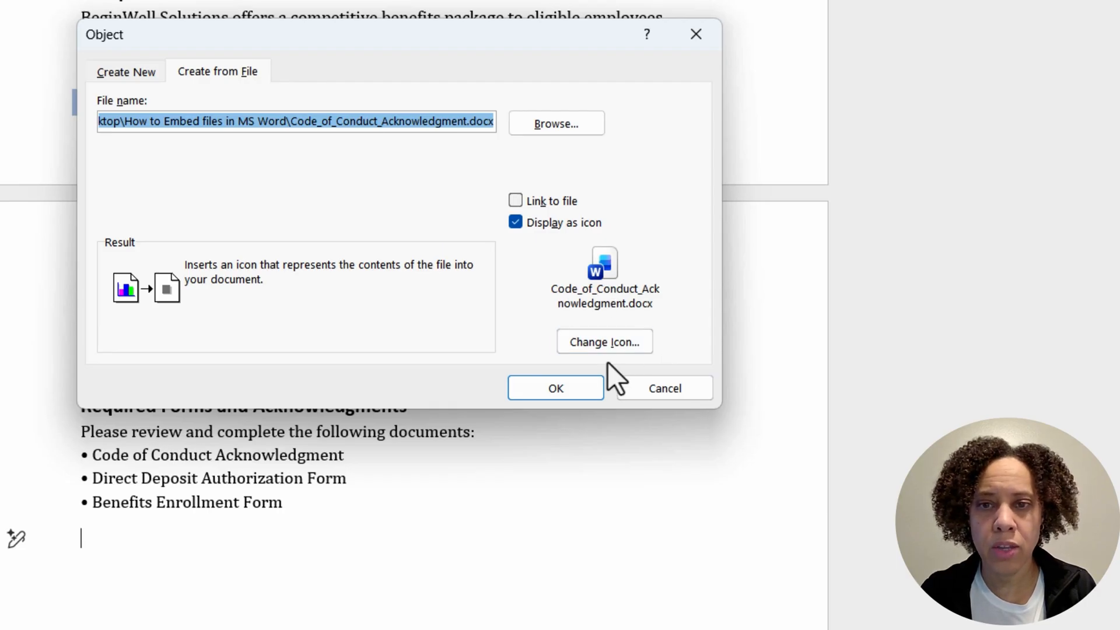
Step: Change the object's icon to the Word document pages with a blue arrow and insert it into the handbook
click(606, 345)
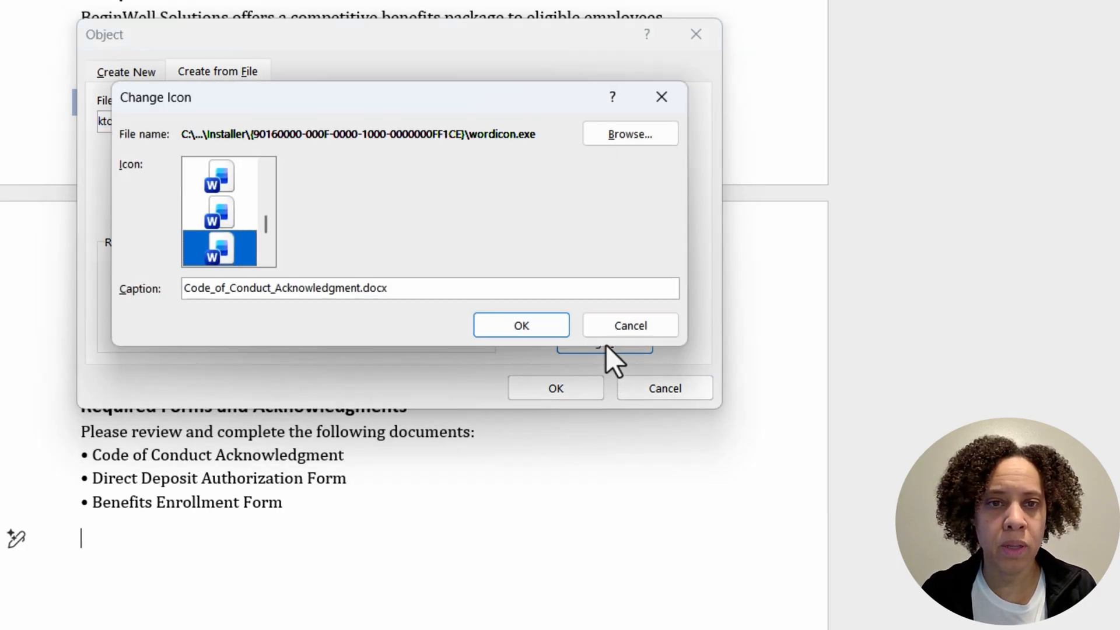
click(263, 258)
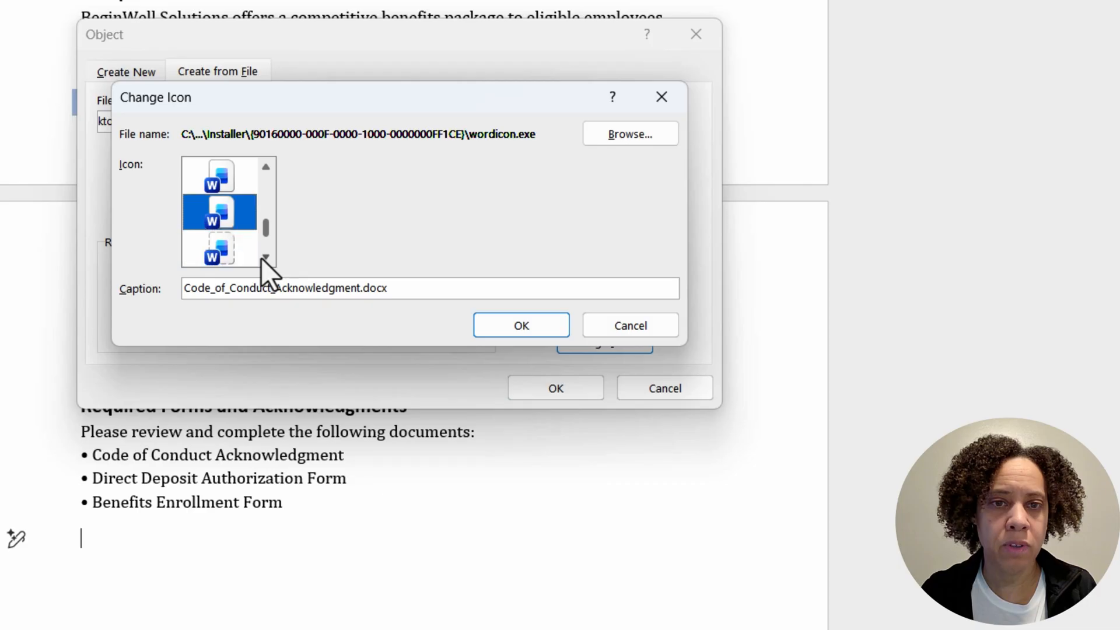
click(263, 257)
click(265, 167)
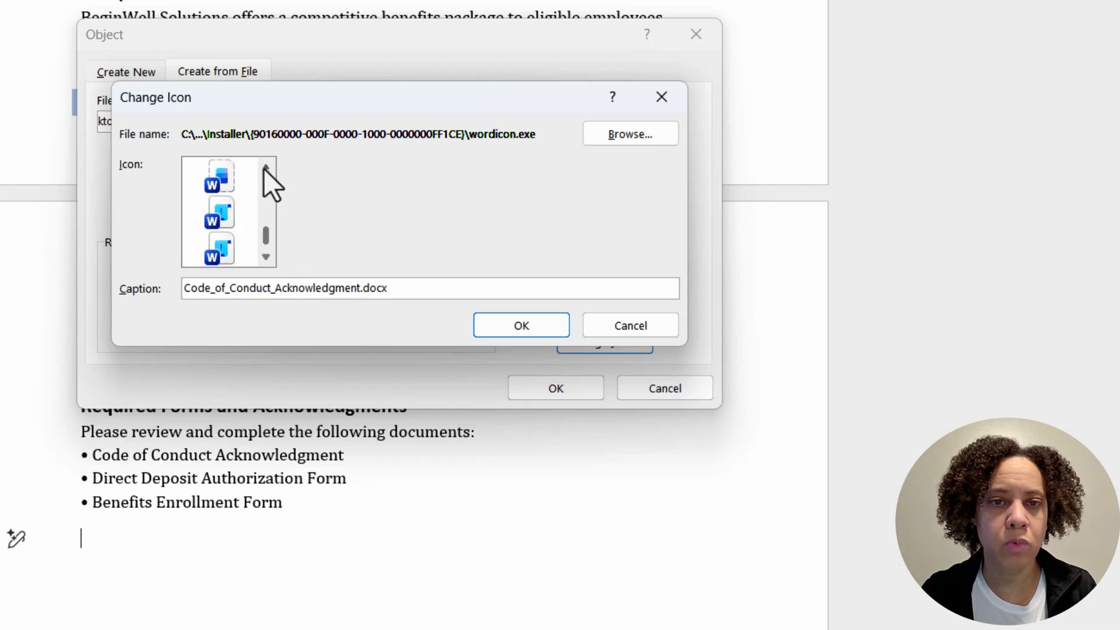
click(265, 167)
click(265, 168)
click(266, 167)
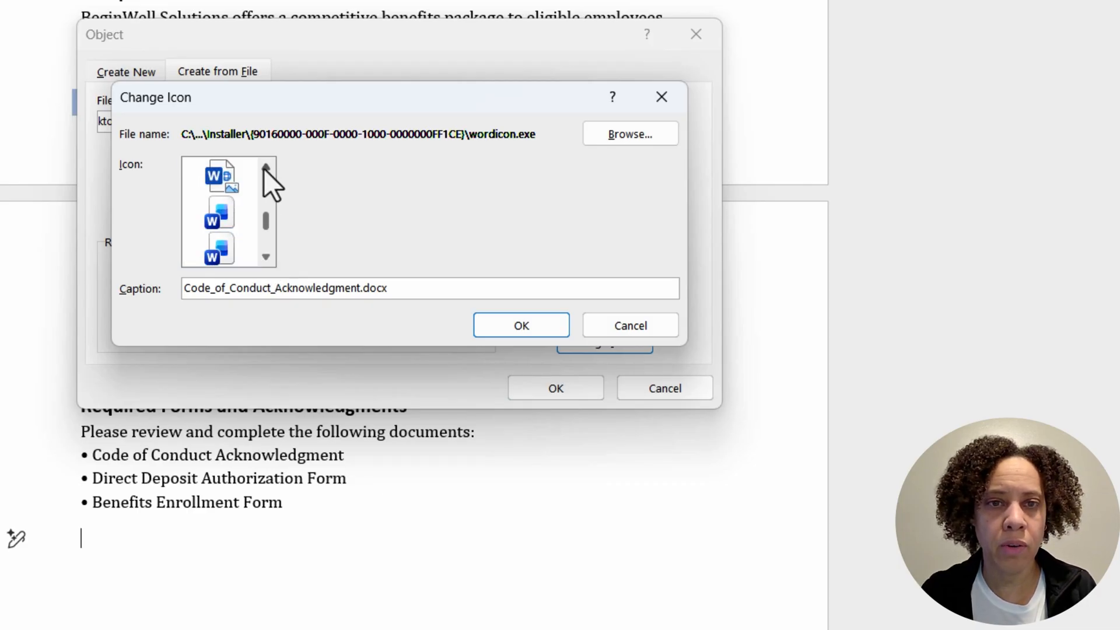
click(266, 168)
click(265, 167)
click(266, 167)
click(266, 167)
click(265, 167)
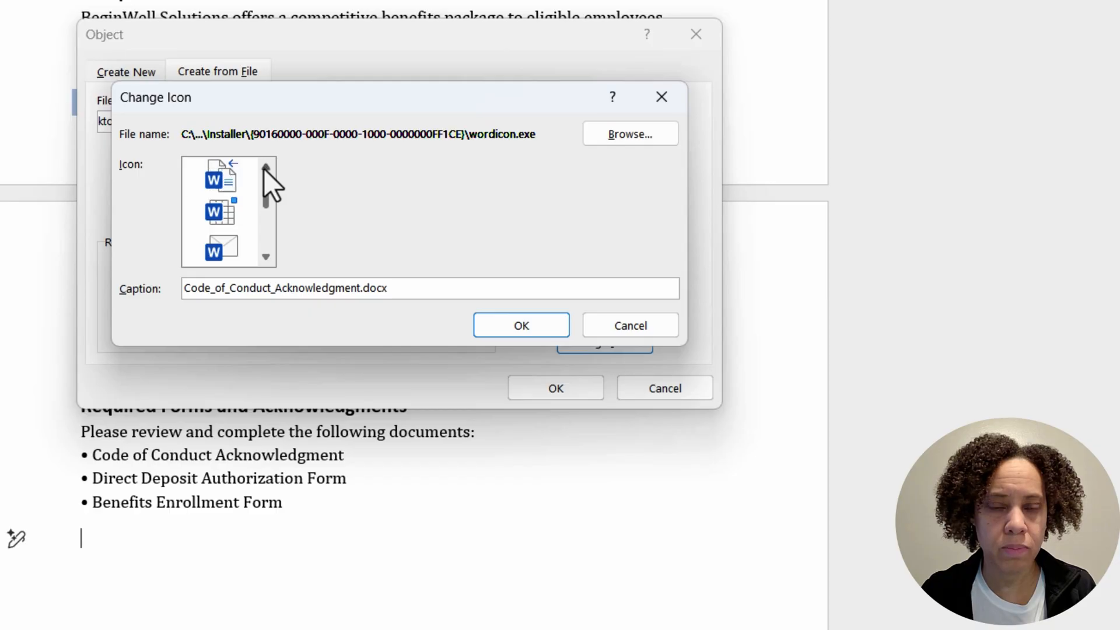
click(220, 178)
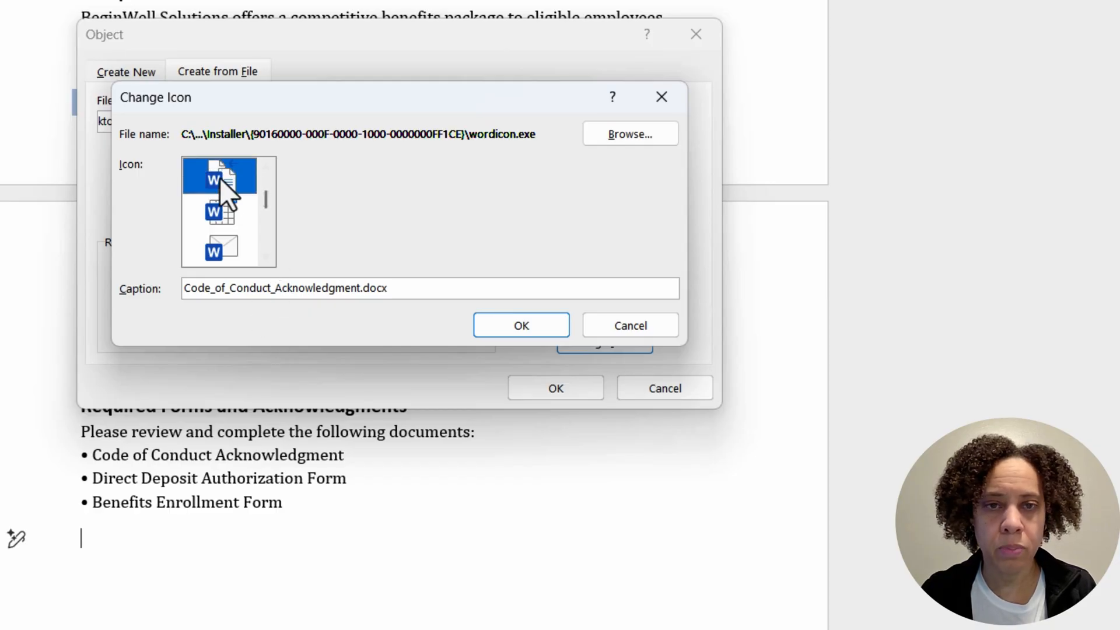
click(509, 326)
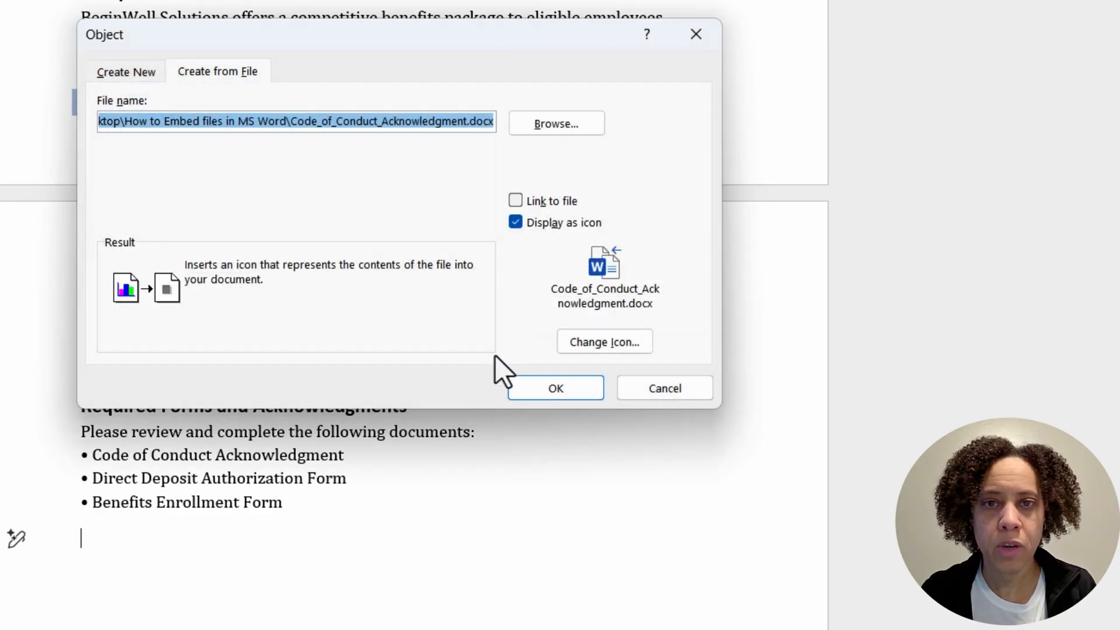
click(540, 386)
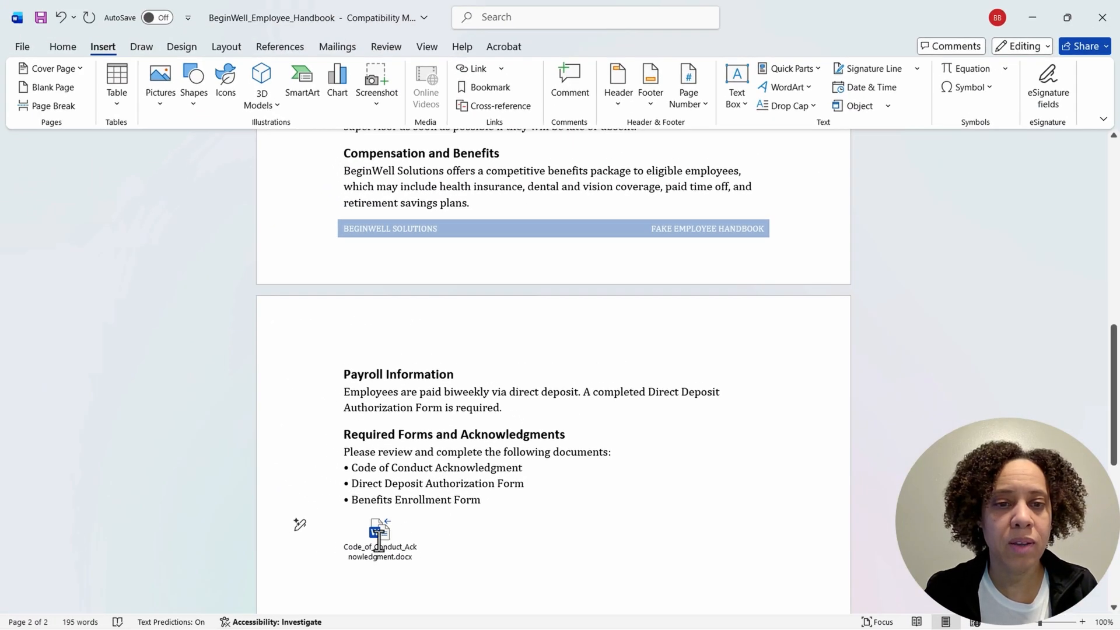
Step: Open the embedded Code of Conduct file from its icon to check it, and close it again
double_click(379, 540)
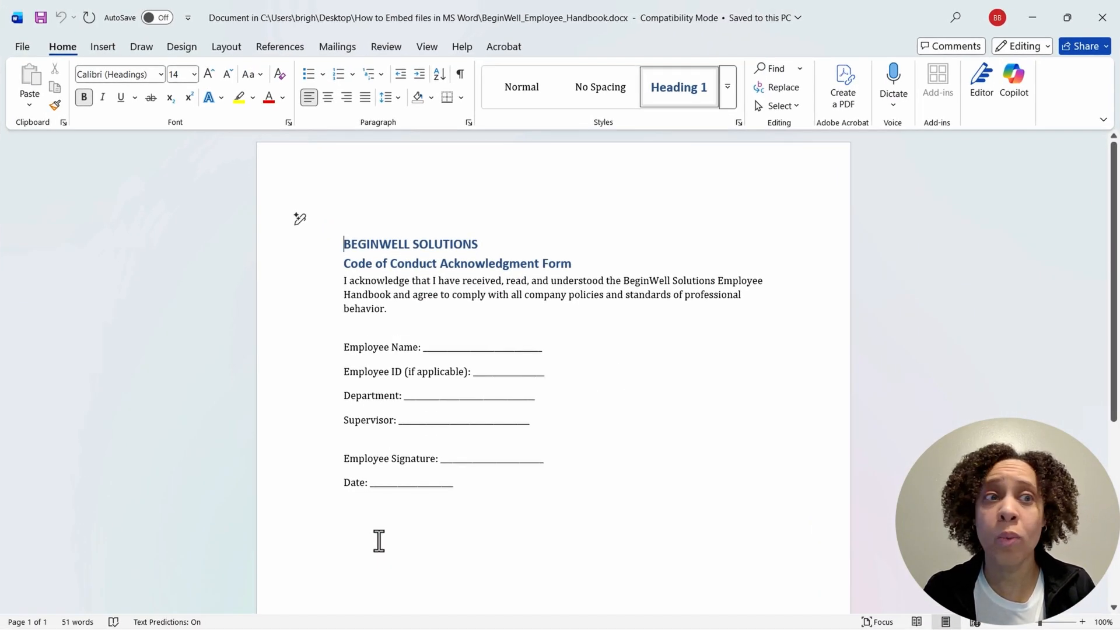
click(1103, 29)
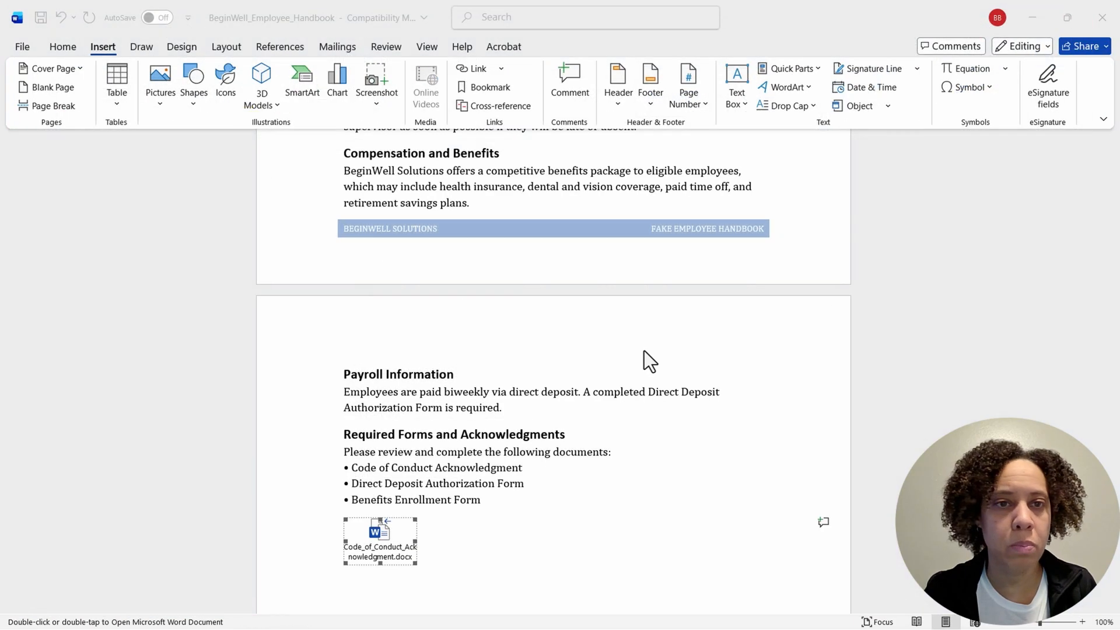
Step: Embed the file Direct_Deposit_Authorization_Form as an icon directly after the Code of Conduct icon
click(462, 549)
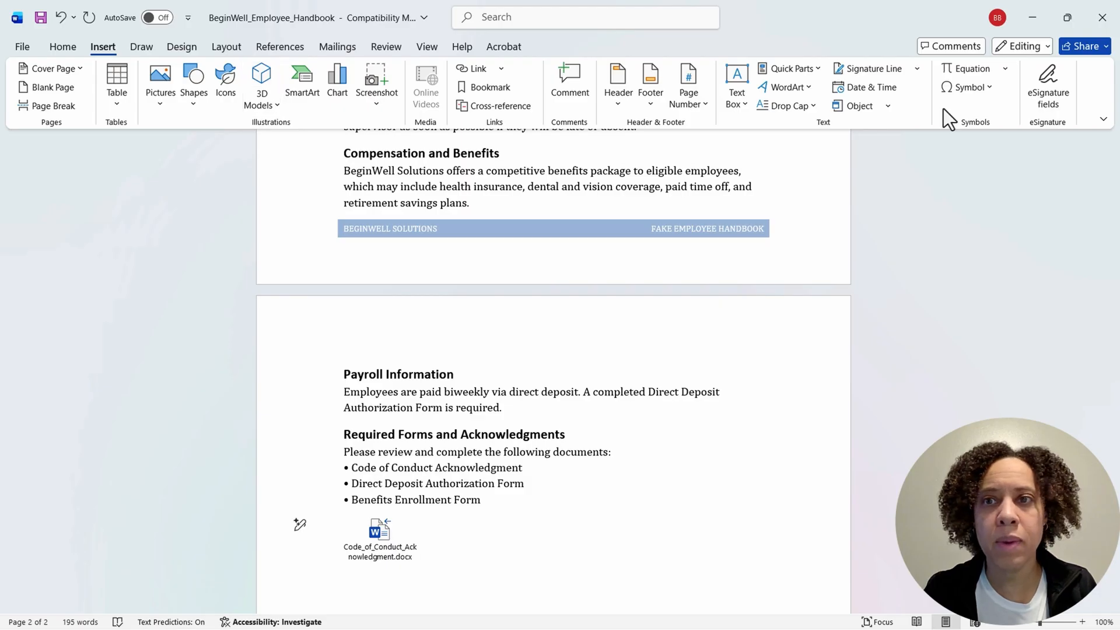
click(889, 108)
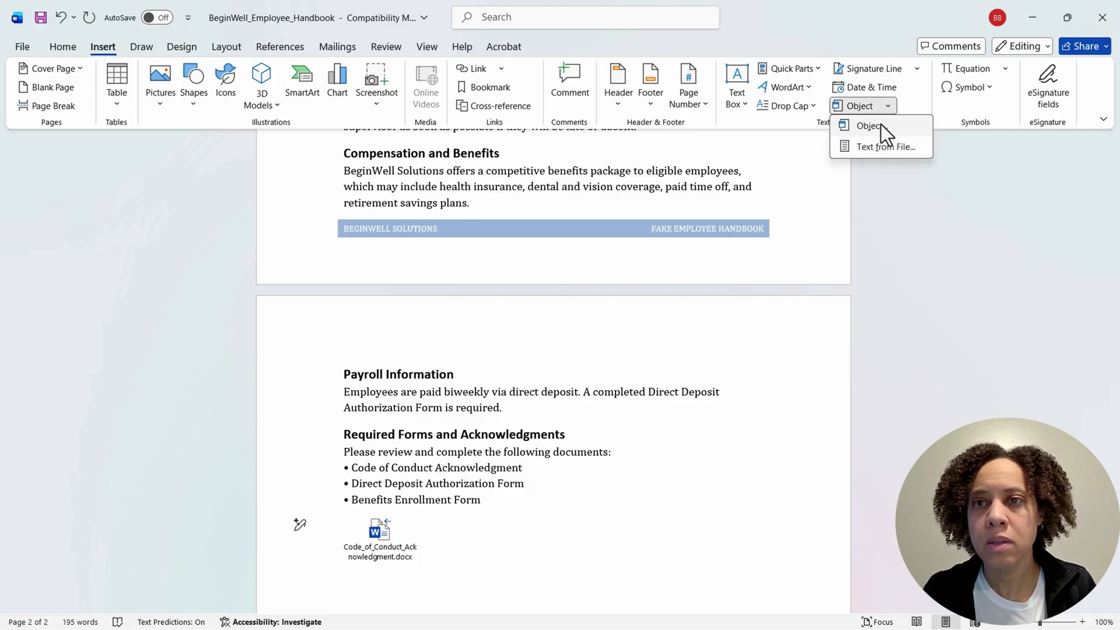
click(881, 125)
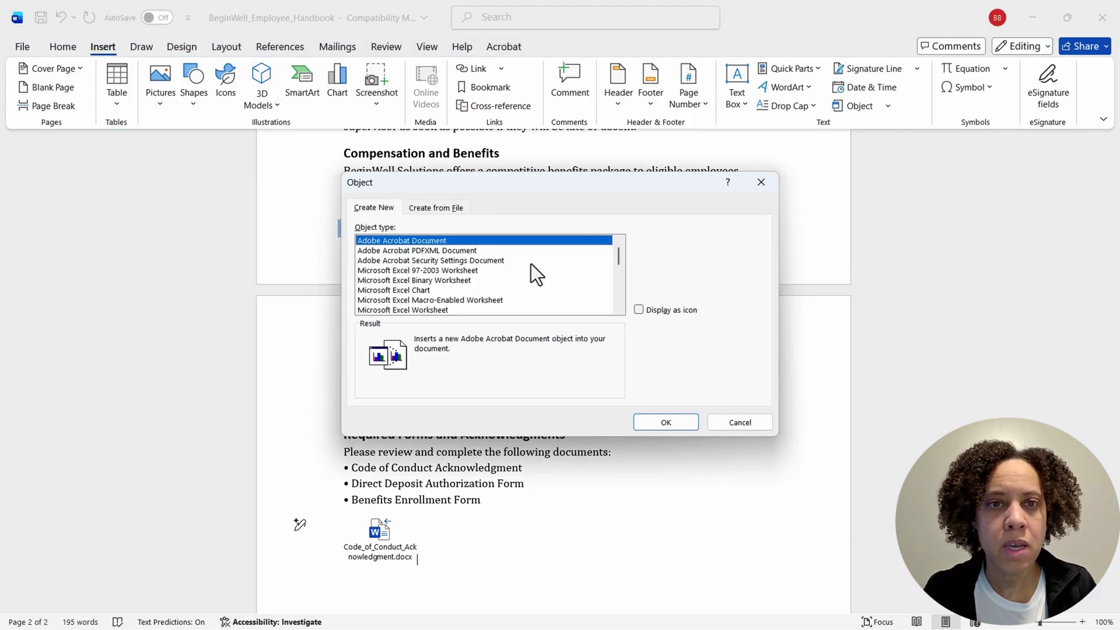
click(429, 208)
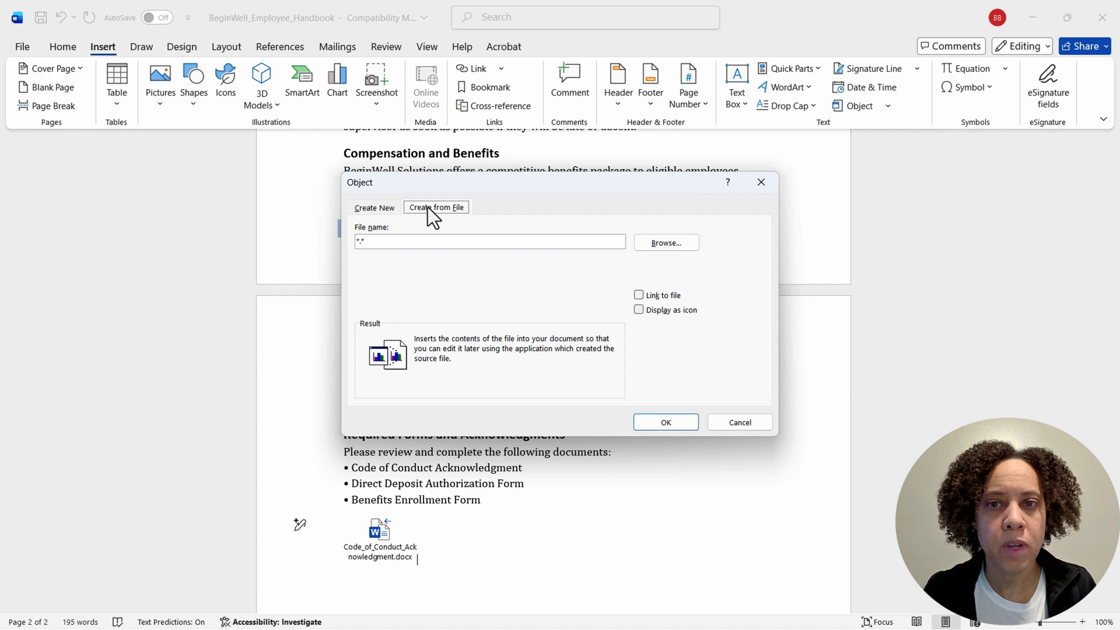
click(640, 311)
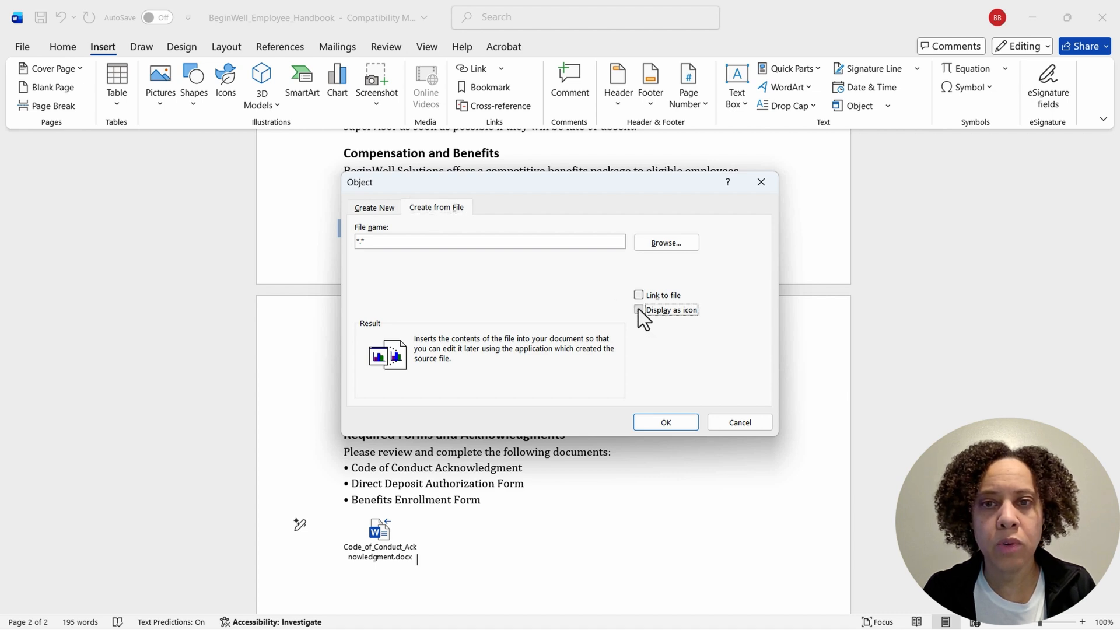
click(667, 241)
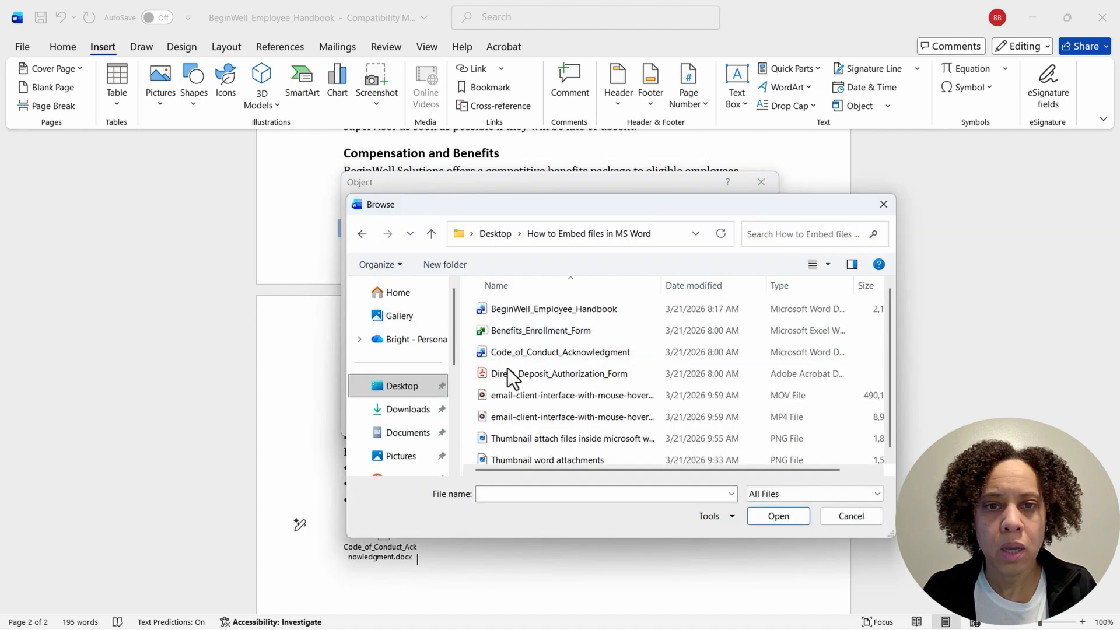
click(507, 374)
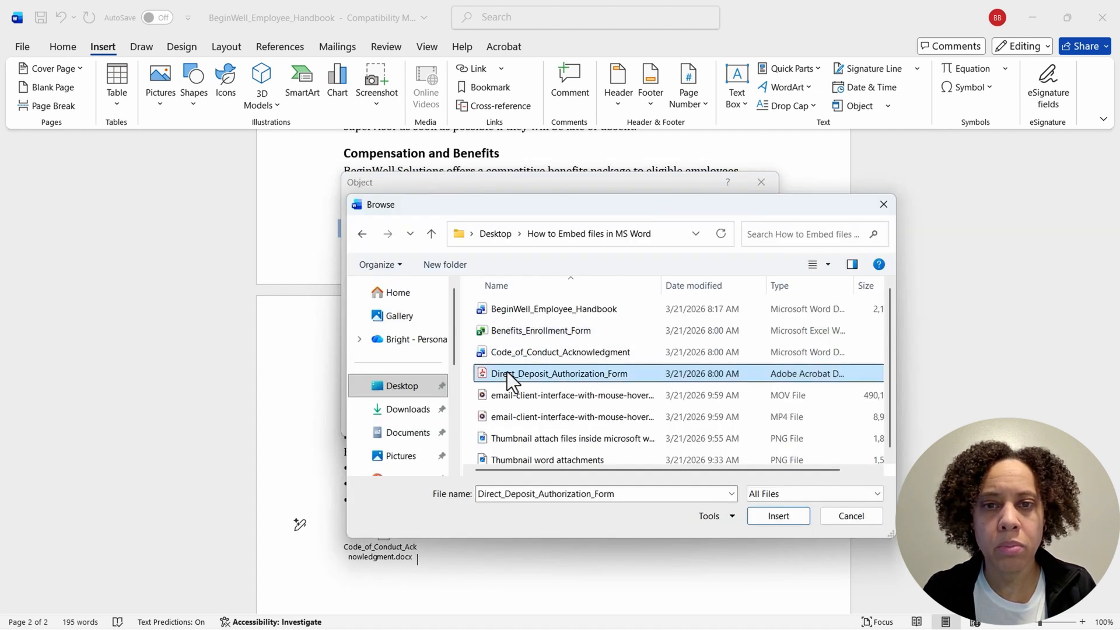
click(782, 516)
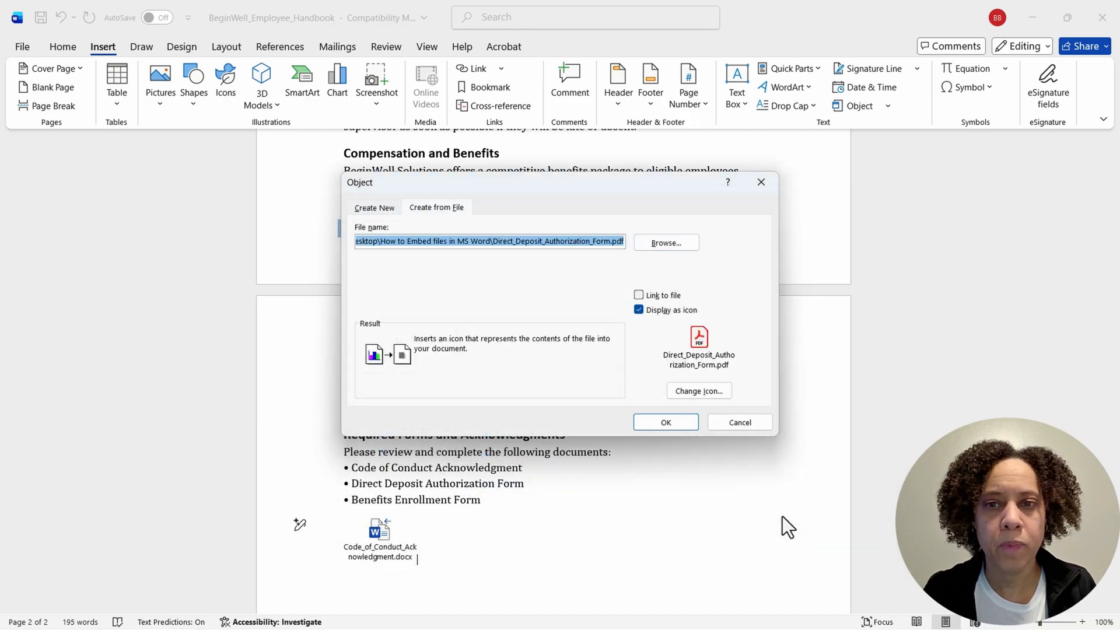
click(665, 422)
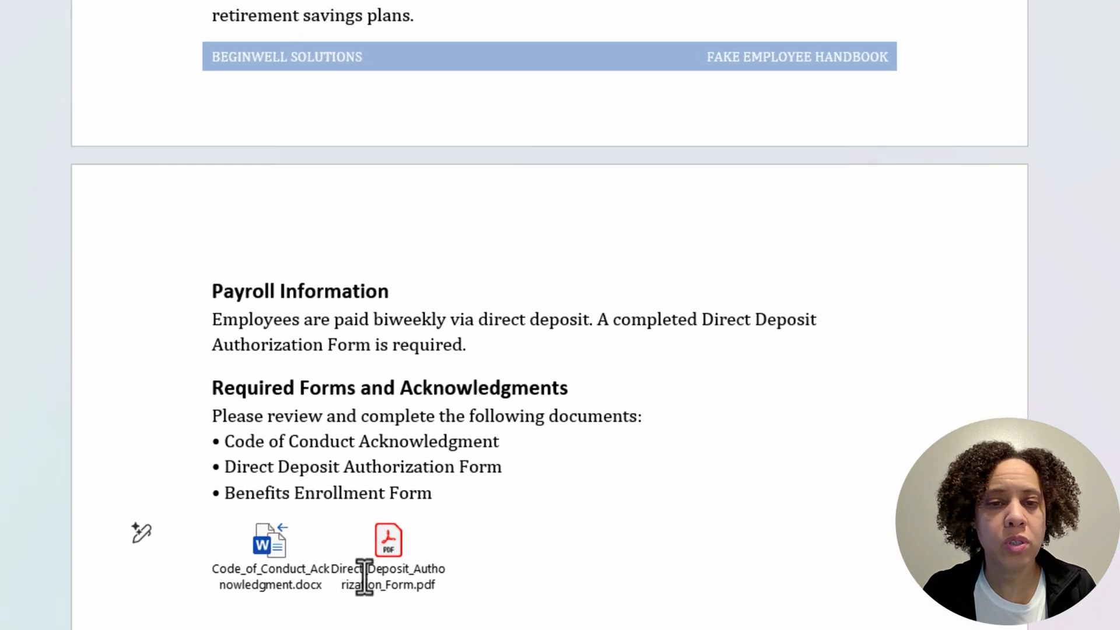
Step: Give the Direct Deposit Authorization Form icon a yellow box border with a width of 3 pt
click(452, 536)
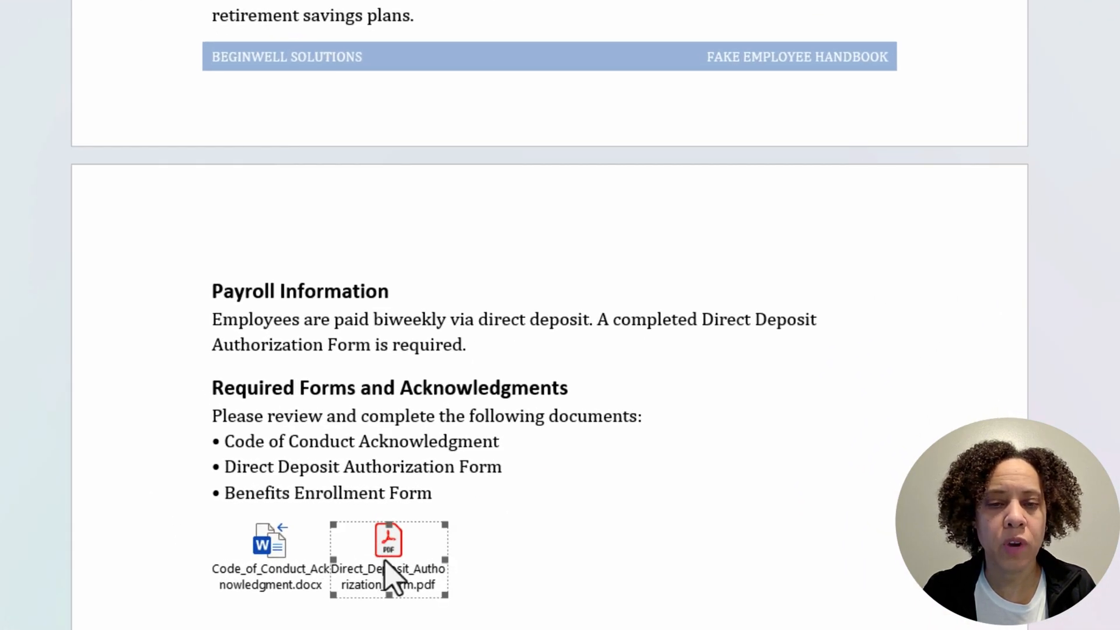
right_click(385, 561)
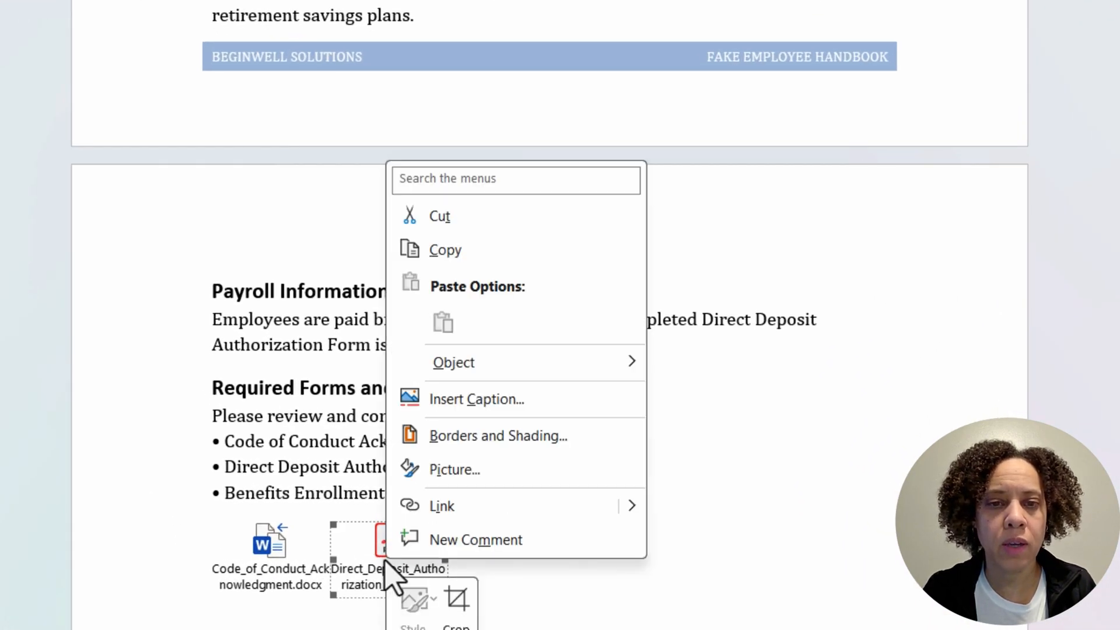
click(475, 439)
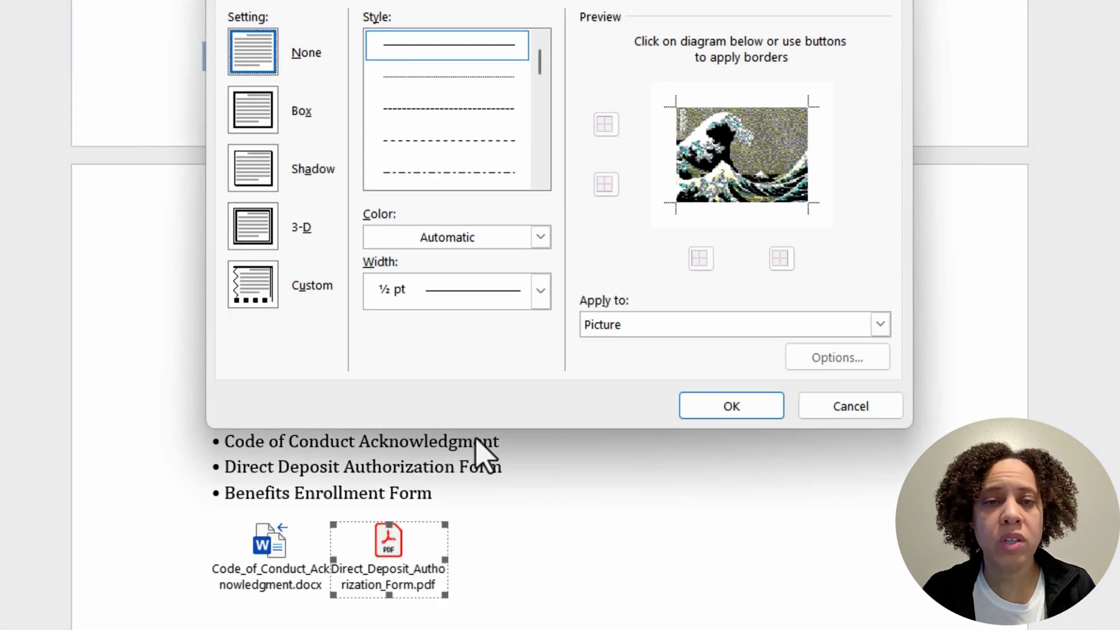
click(251, 105)
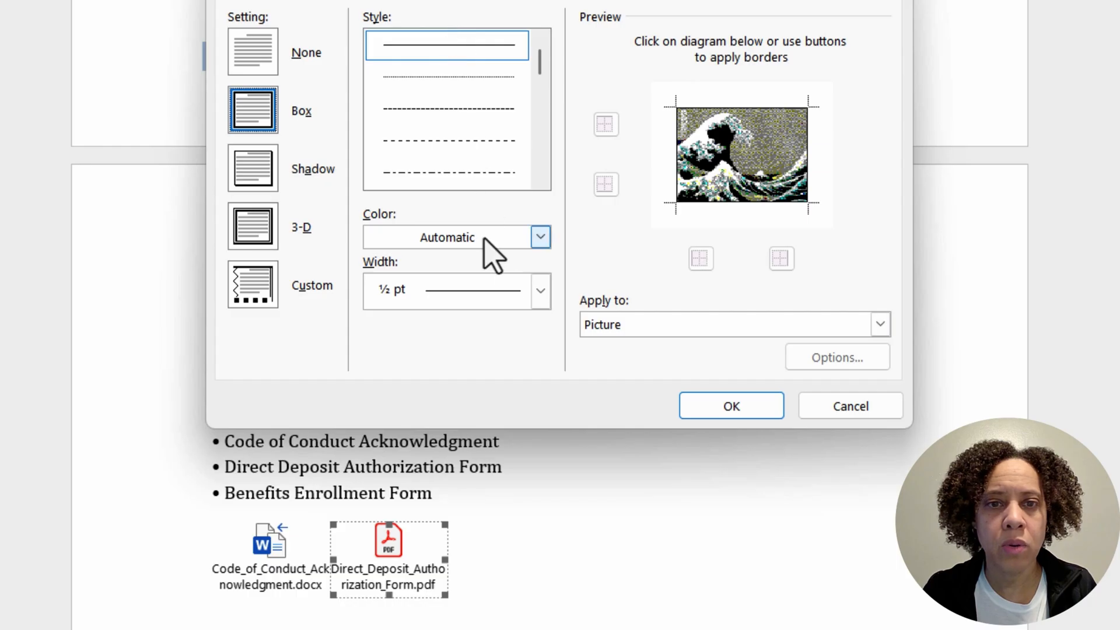
click(539, 239)
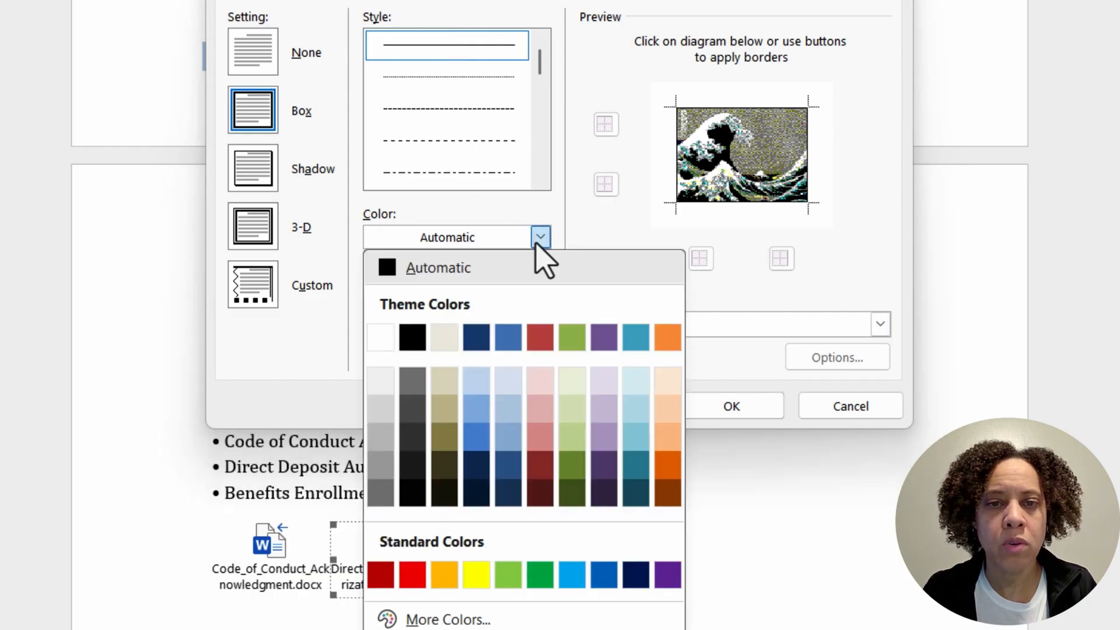
click(476, 577)
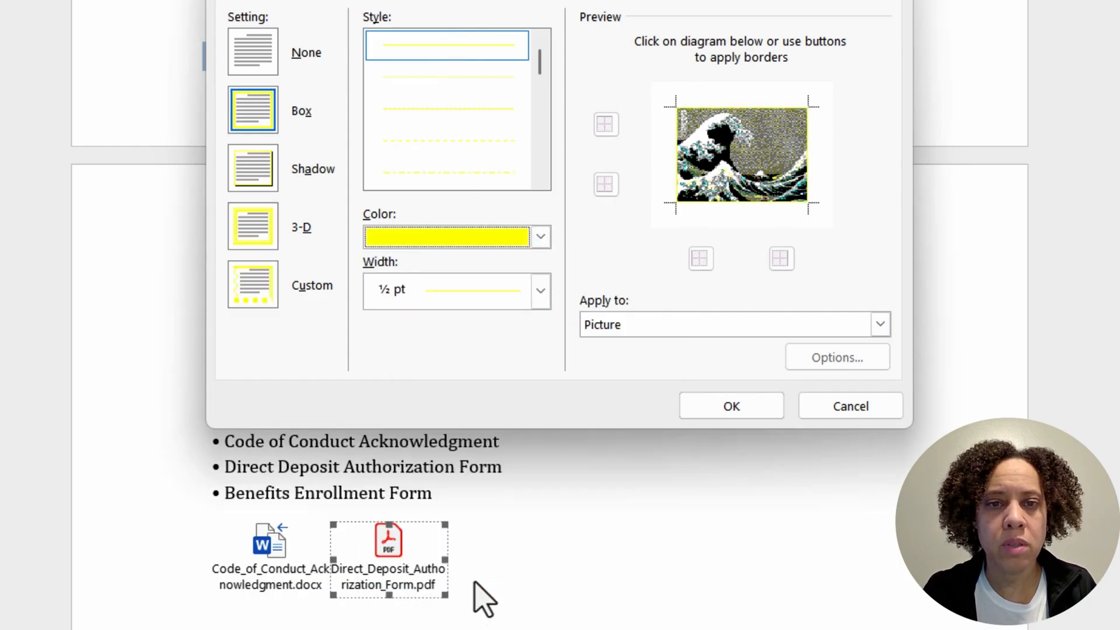
click(541, 290)
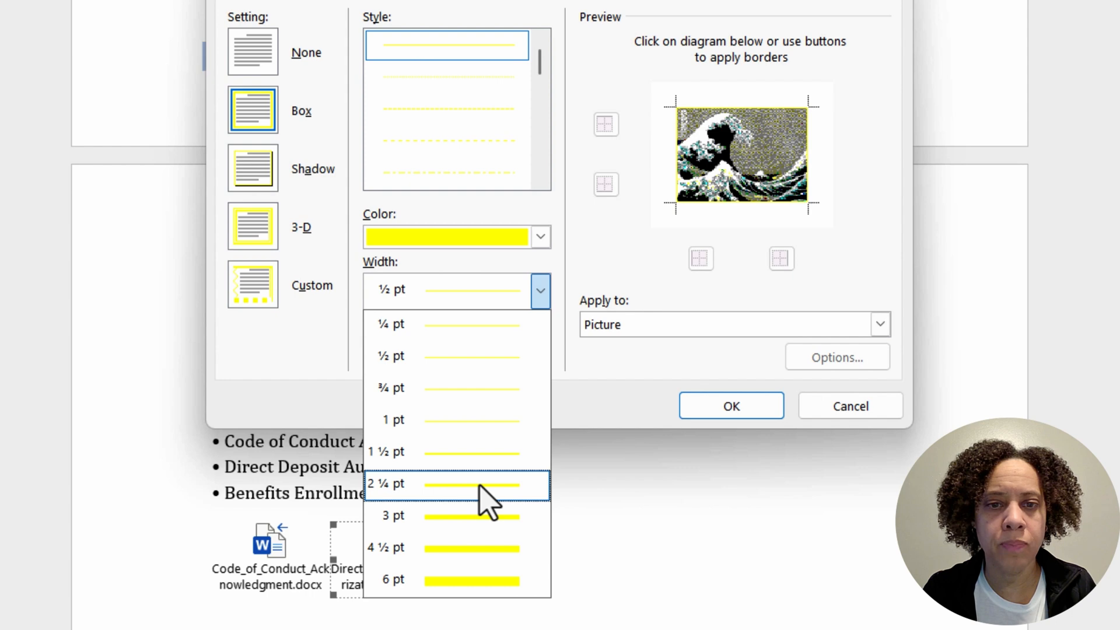
click(480, 518)
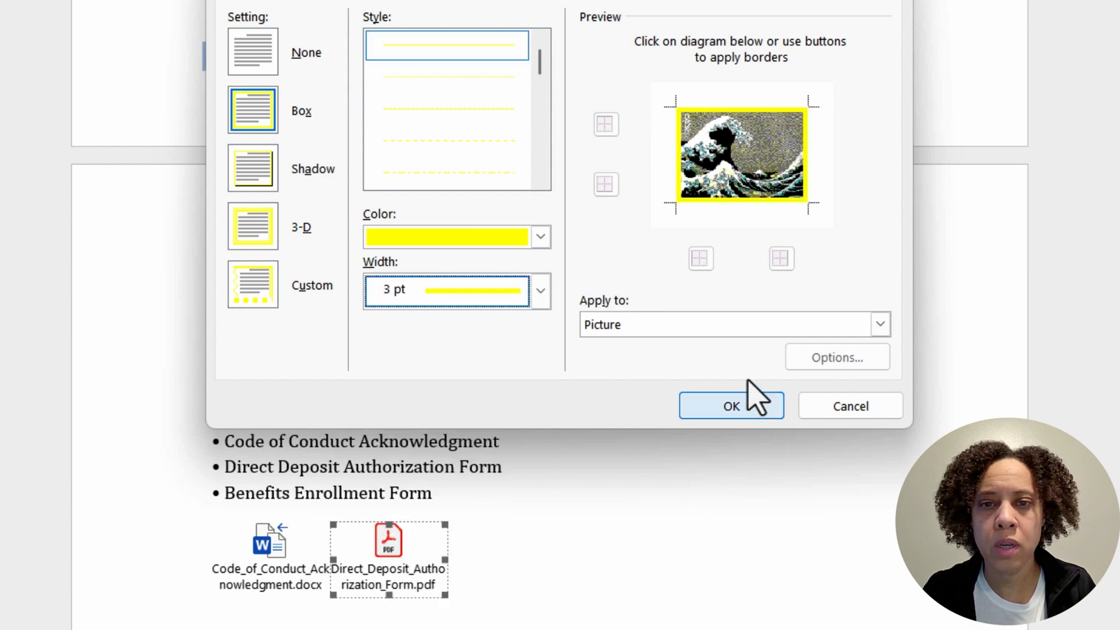
click(729, 408)
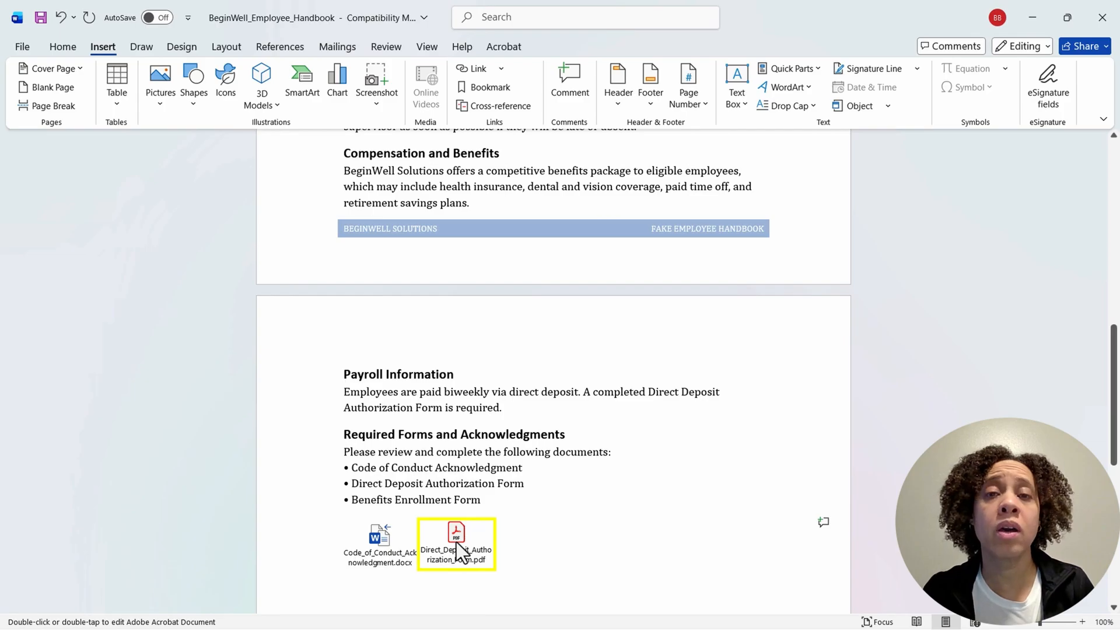
Step: Open the embedded Direct Deposit Authorization Form from its icon to check it, and close it again
double_click(456, 541)
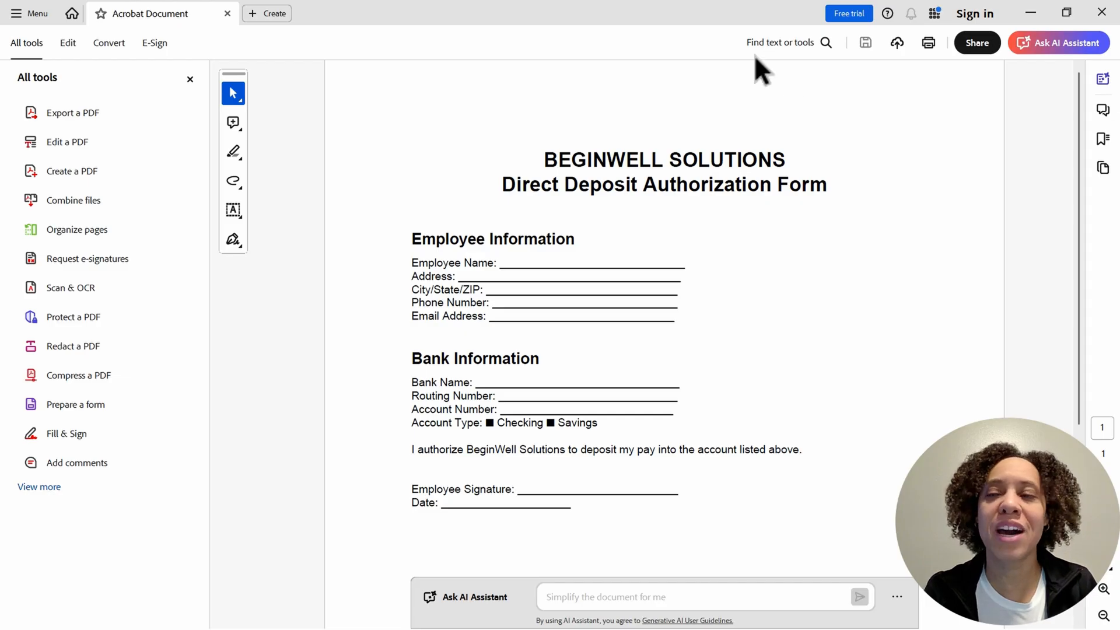
click(1103, 13)
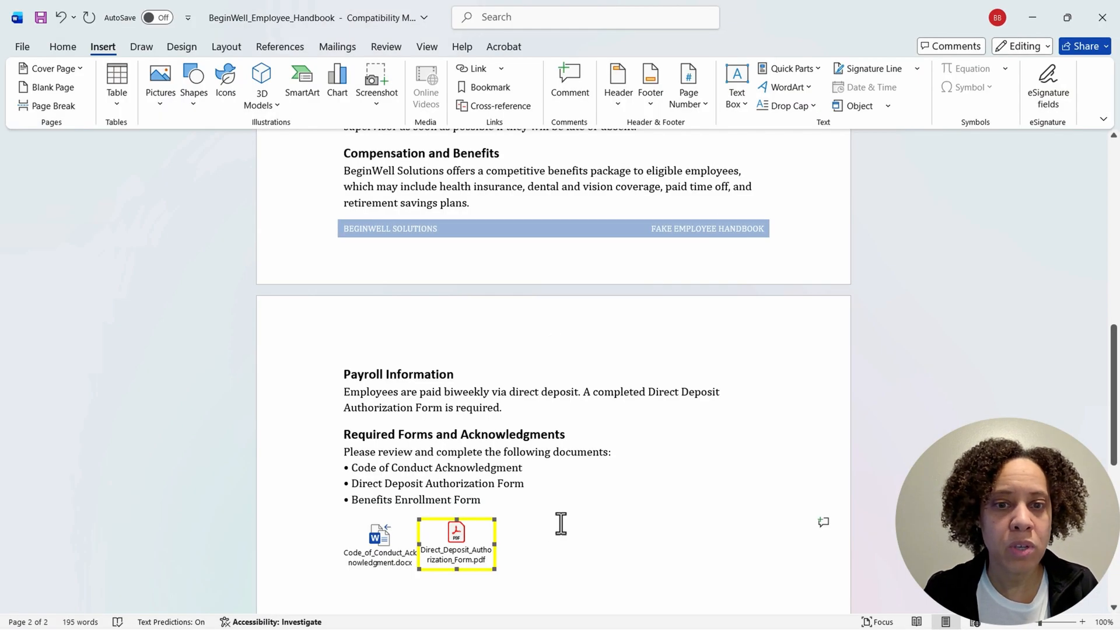
Step: Start inserting another object created from an existing file directly after the Direct Deposit Authorization Form icon
click(538, 546)
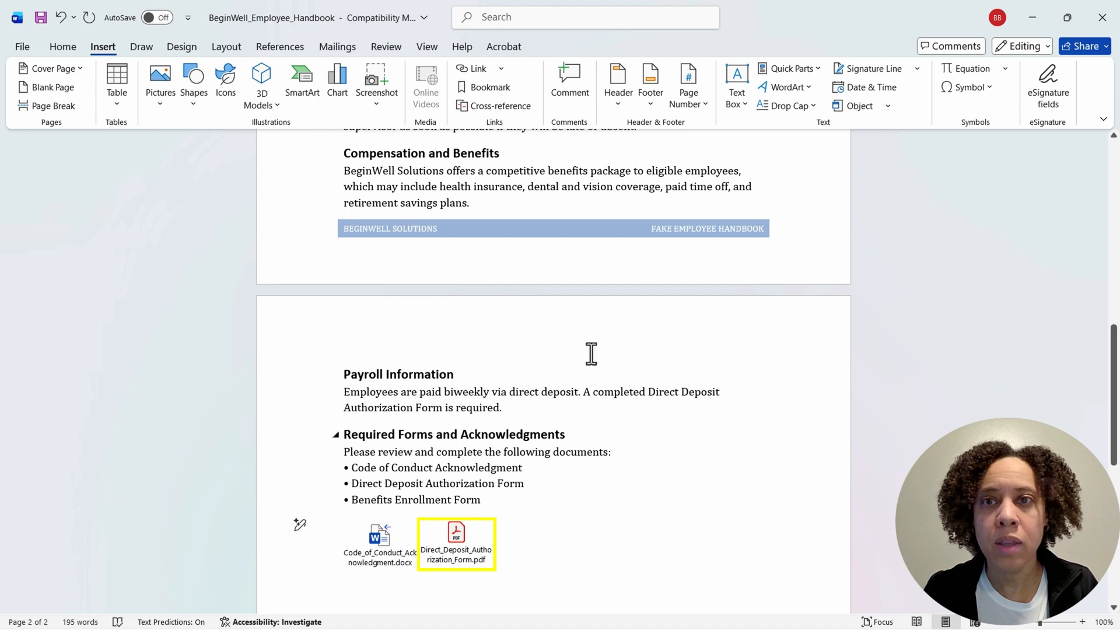
click(881, 106)
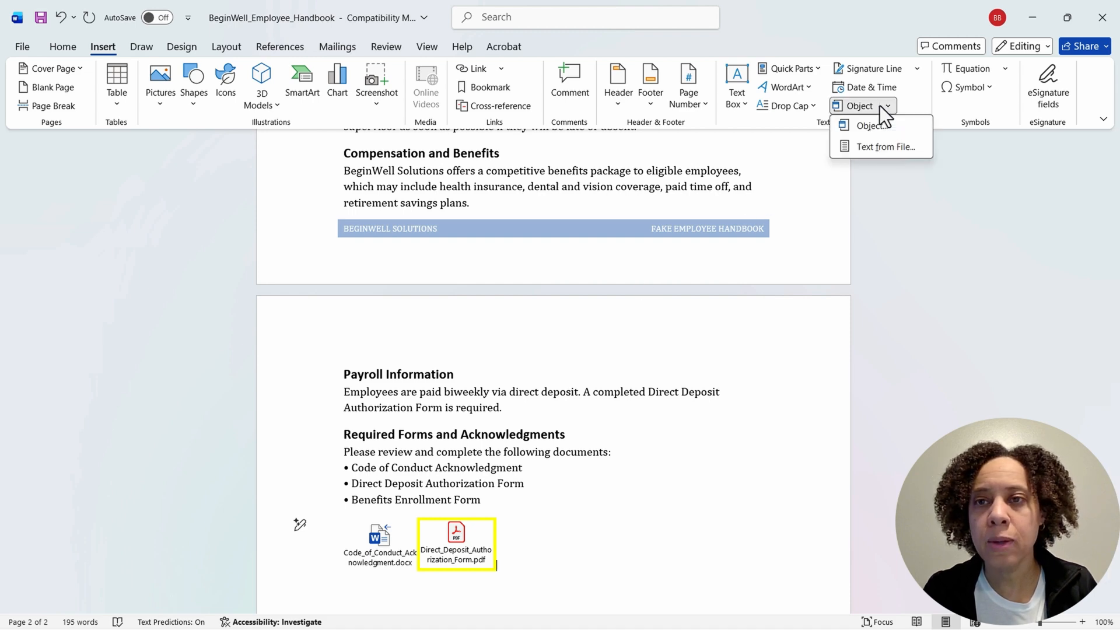
click(877, 125)
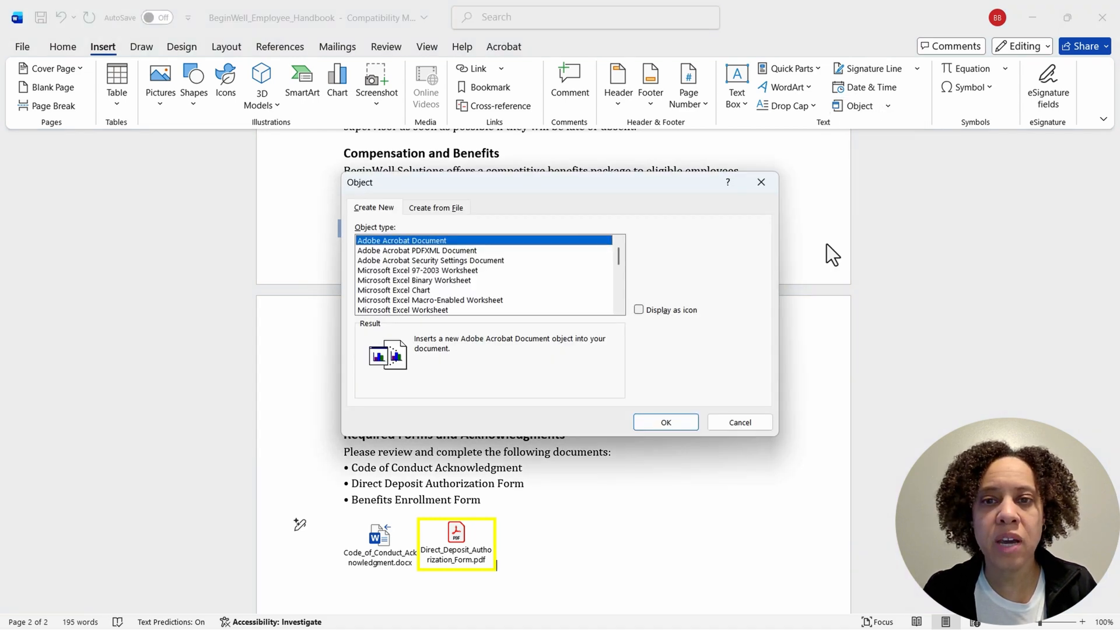
click(447, 208)
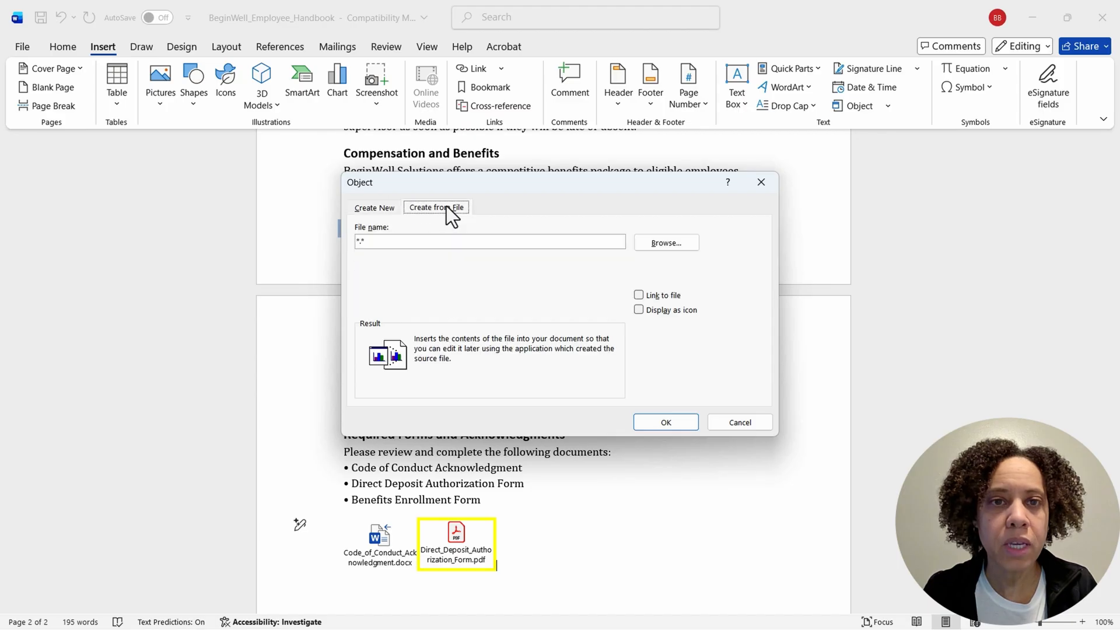